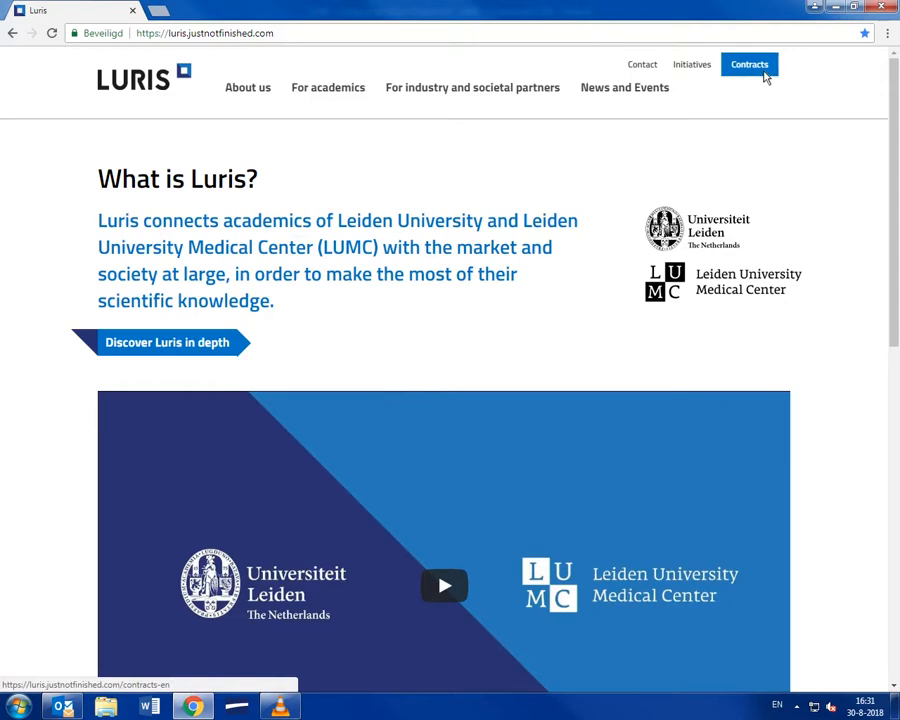
# Step: Follow the Contracts link on the Luris homepage to reach the Contract Tool home page
pyautogui.click(764, 74)
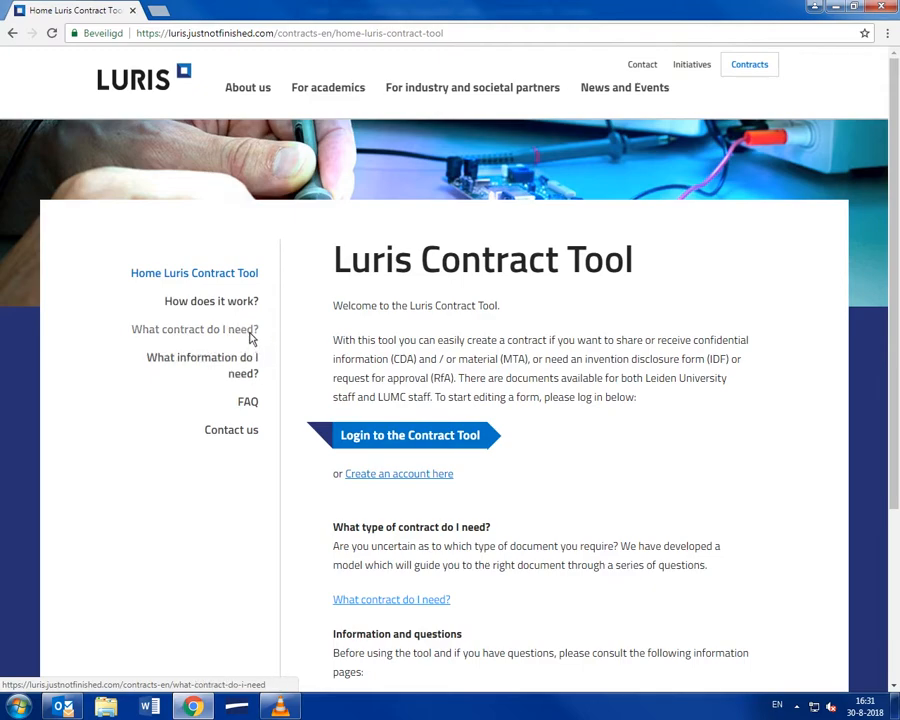
# Step: In 'What contract do I need?', choose 'Disclose confidential information' as the purpose and continue
pyautogui.click(252, 338)
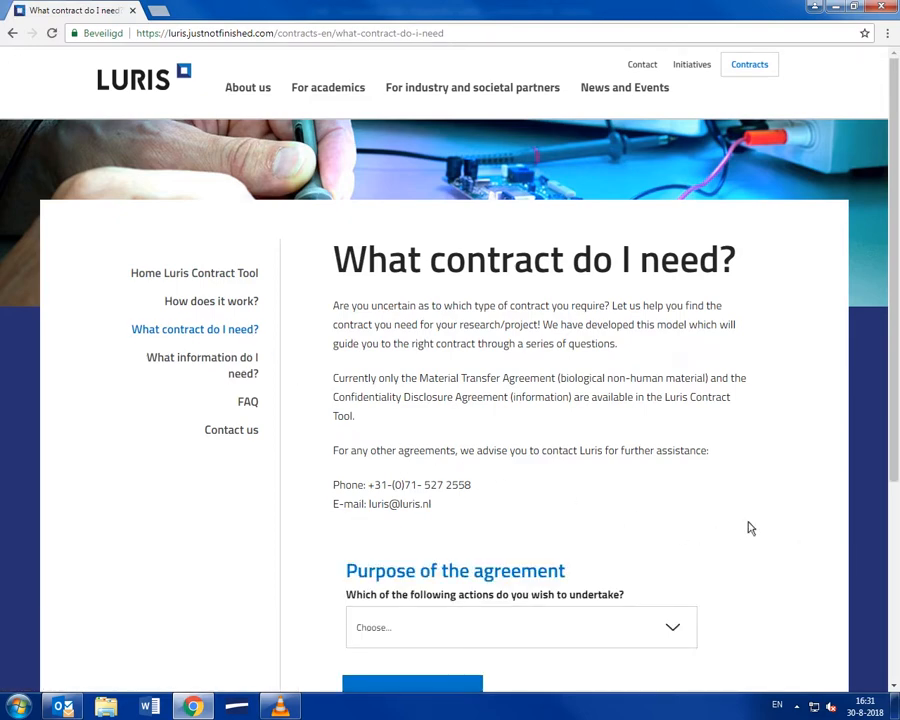
pyautogui.scroll(-2, 740, 528)
pyautogui.click(670, 500)
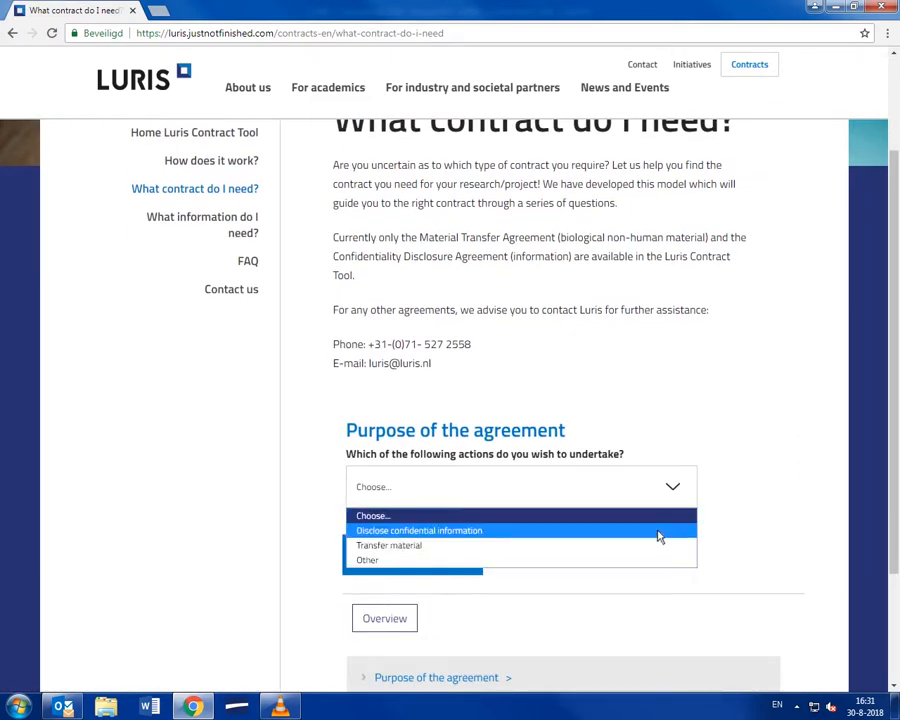
pyautogui.click(658, 538)
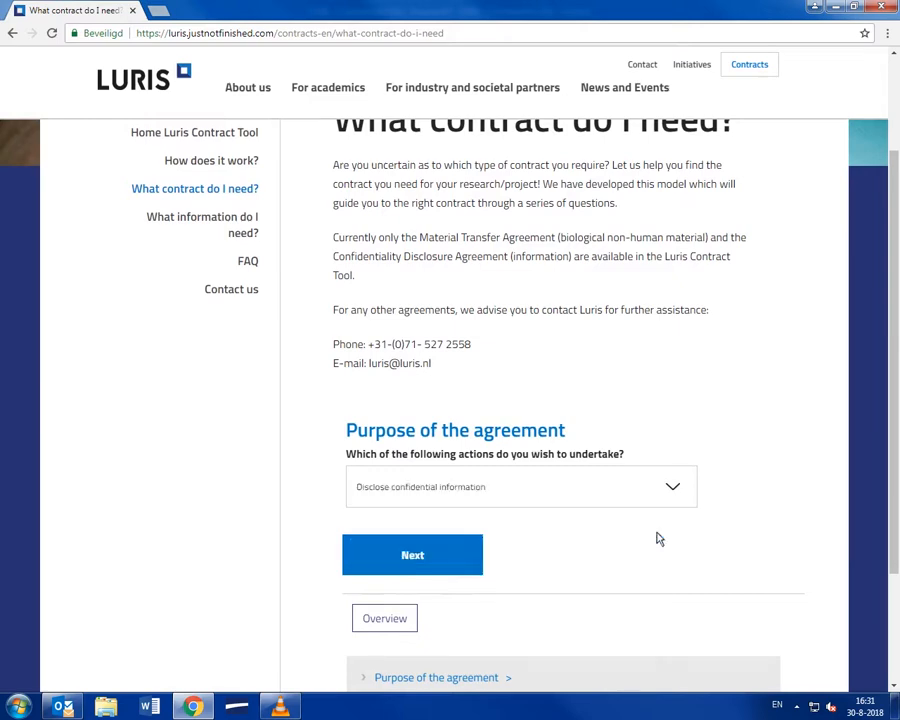
pyautogui.click(403, 542)
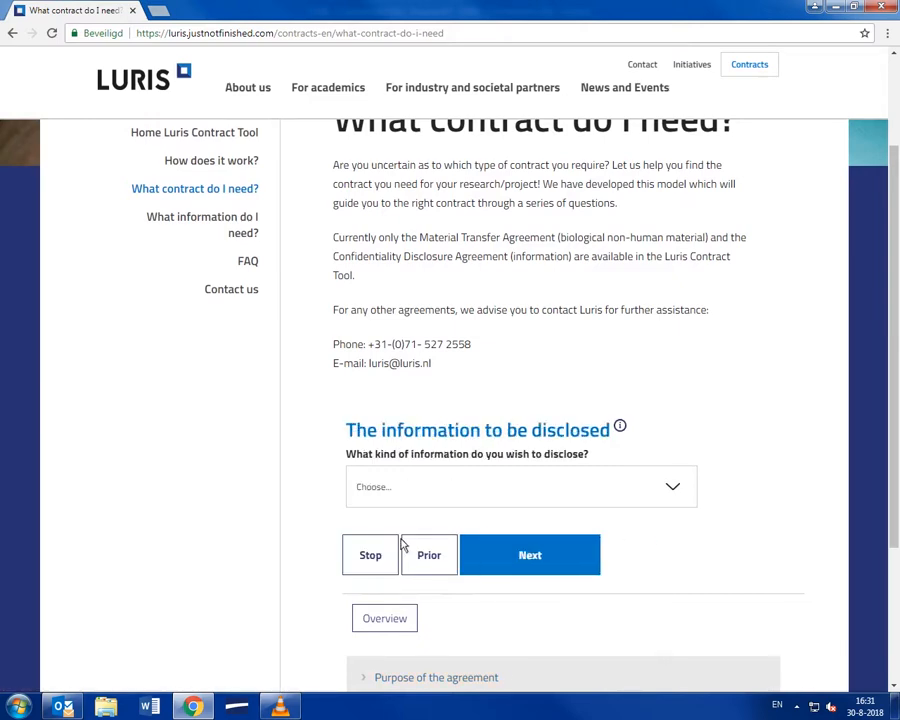
pyautogui.scroll(2, 403, 544)
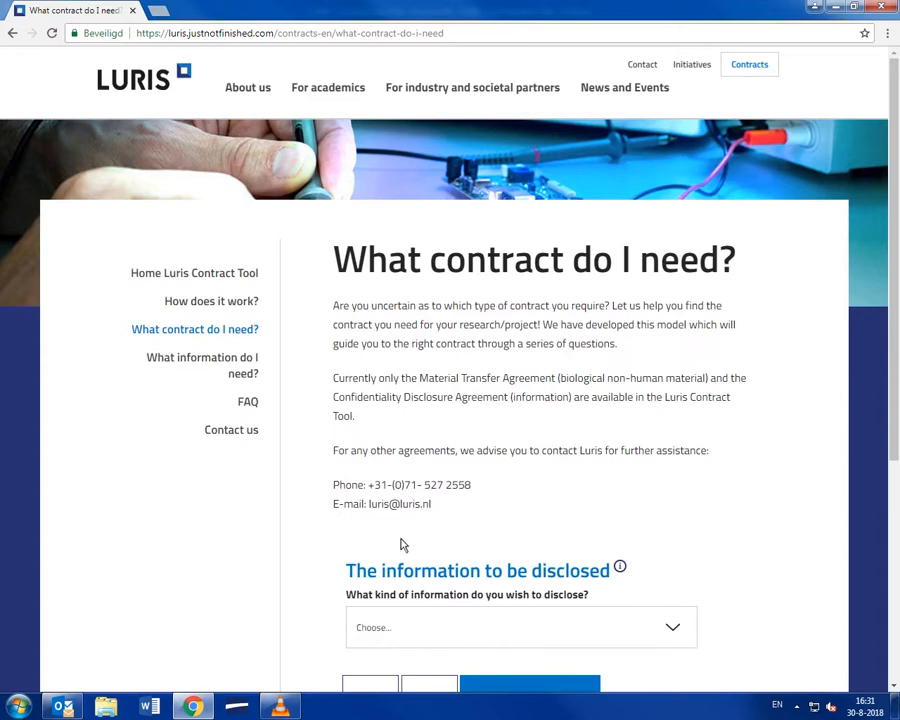
pyautogui.click(237, 281)
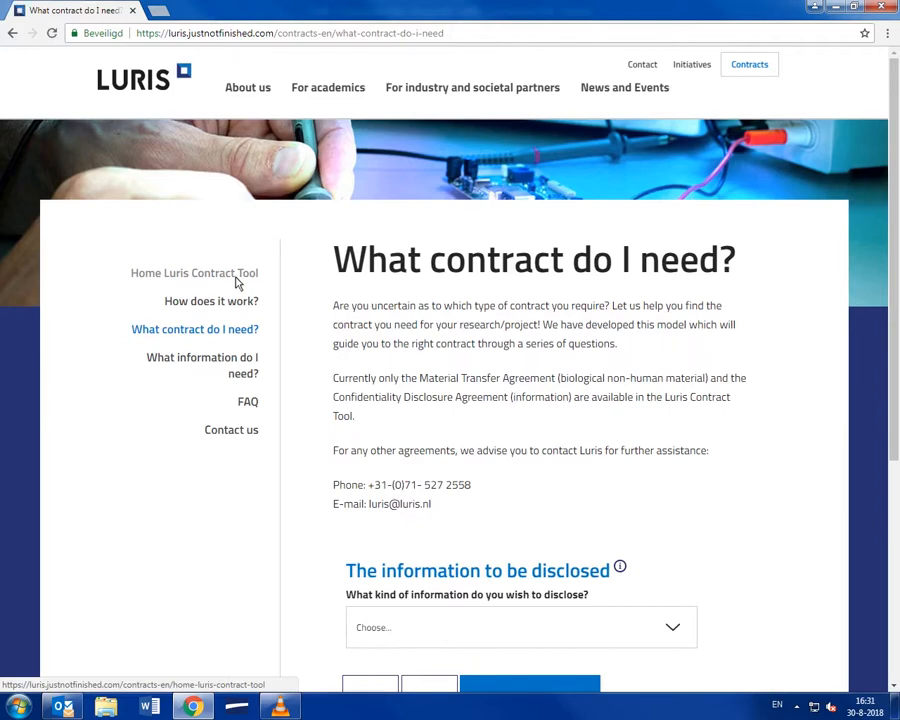
# Step: Go back to the Contract Tool home page via the 'Home Luris Contract Tool' sidebar link
pyautogui.click(236, 281)
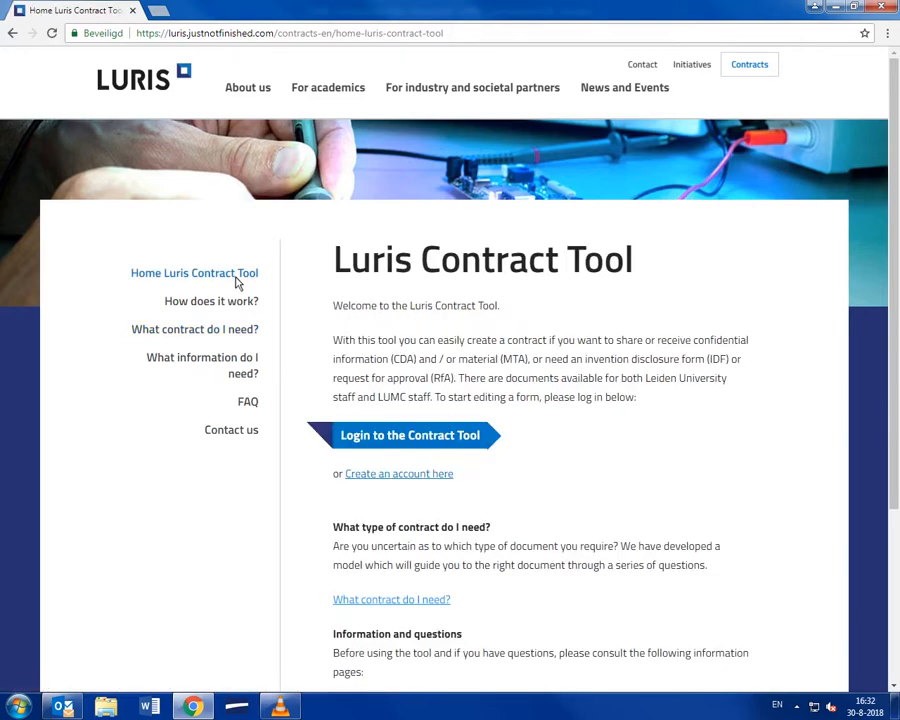
pyautogui.click(378, 477)
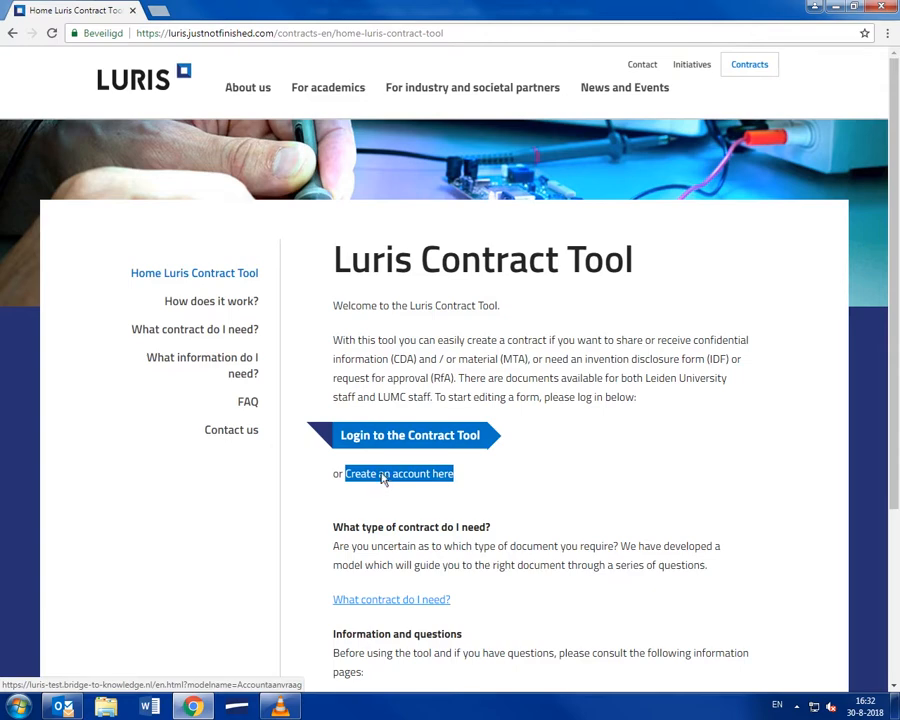
# Step: Log in to the Contract Tool with the account username and password
pyautogui.click(381, 449)
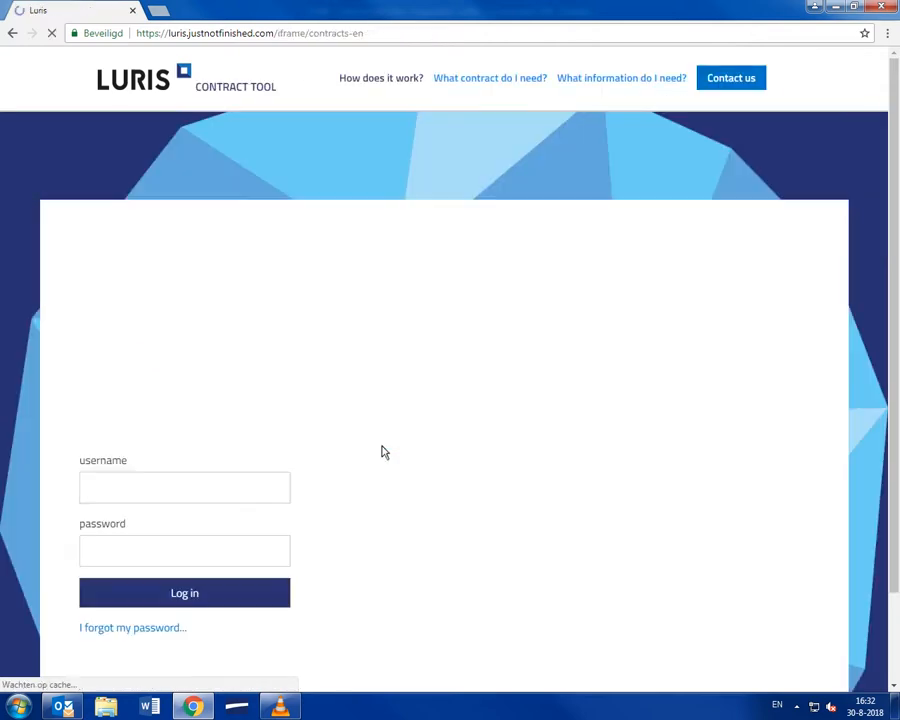
pyautogui.write('luris')
pyautogui.press('Tab')
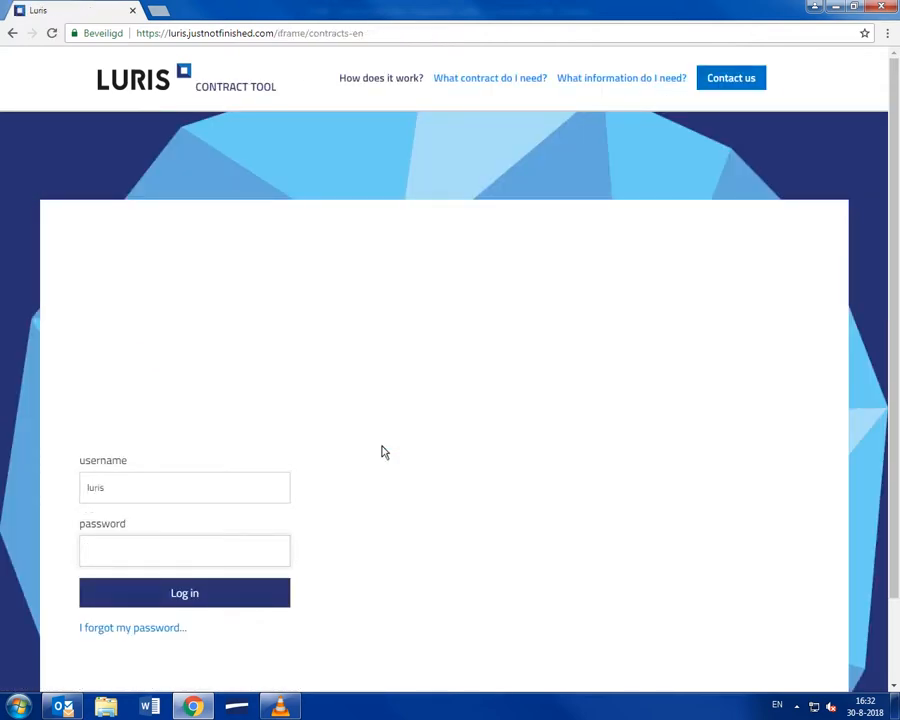
pyautogui.write('luris')
pyautogui.tripleClick(168, 629)
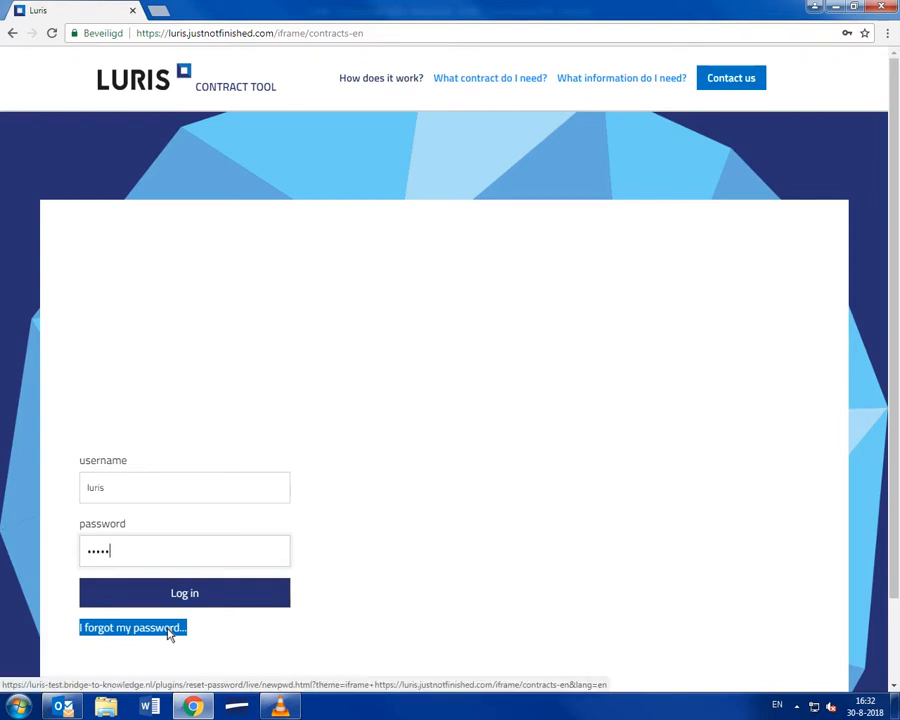
pyautogui.click(232, 612)
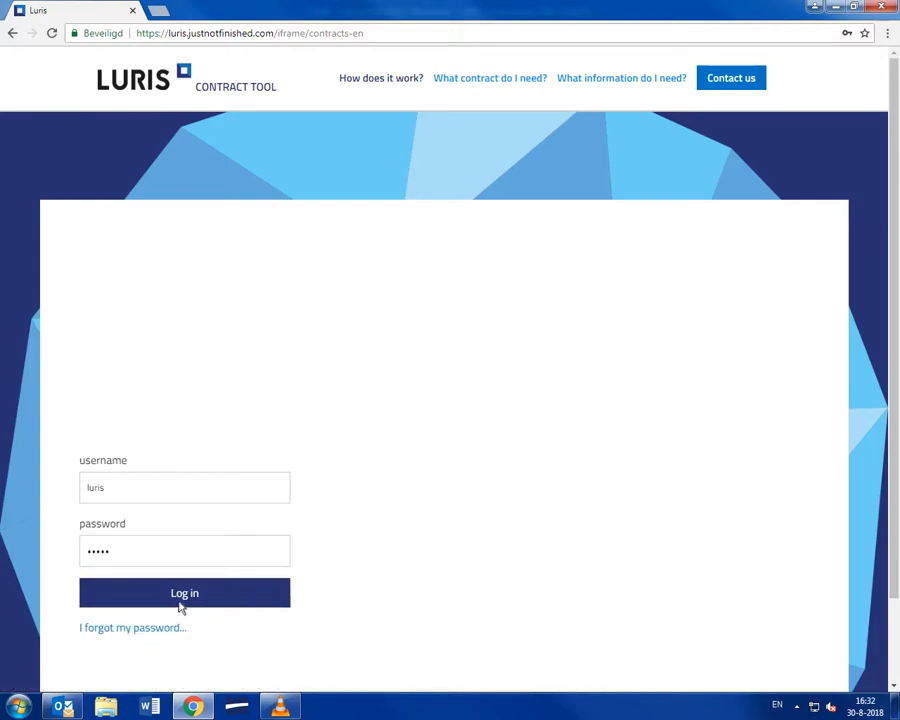
pyautogui.click(180, 598)
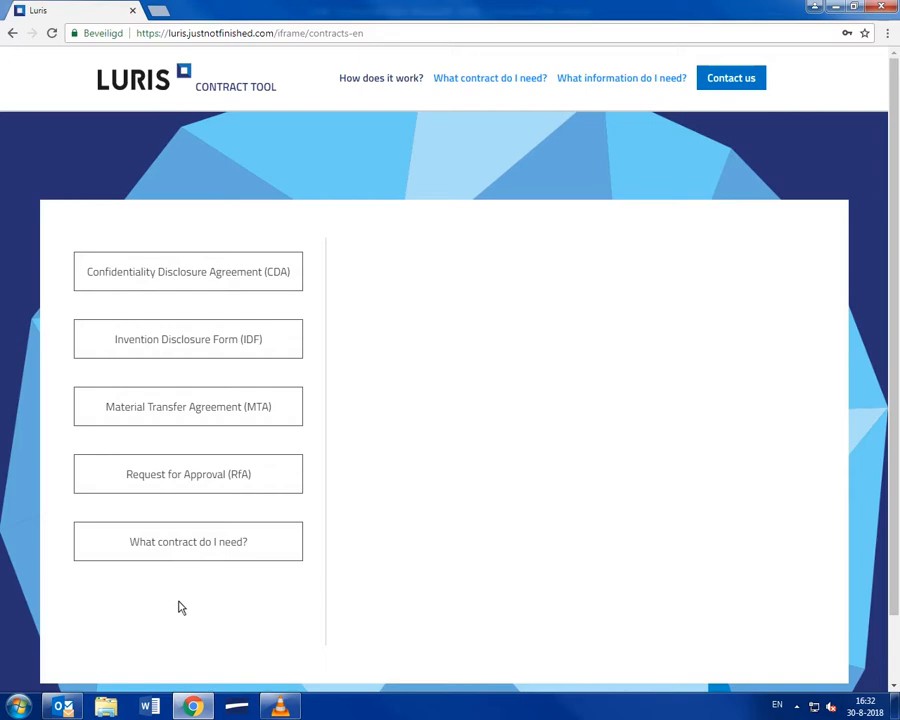
# Step: Show the saved CDA documents and filter the list by searching 'Demo'
pyautogui.click(186, 279)
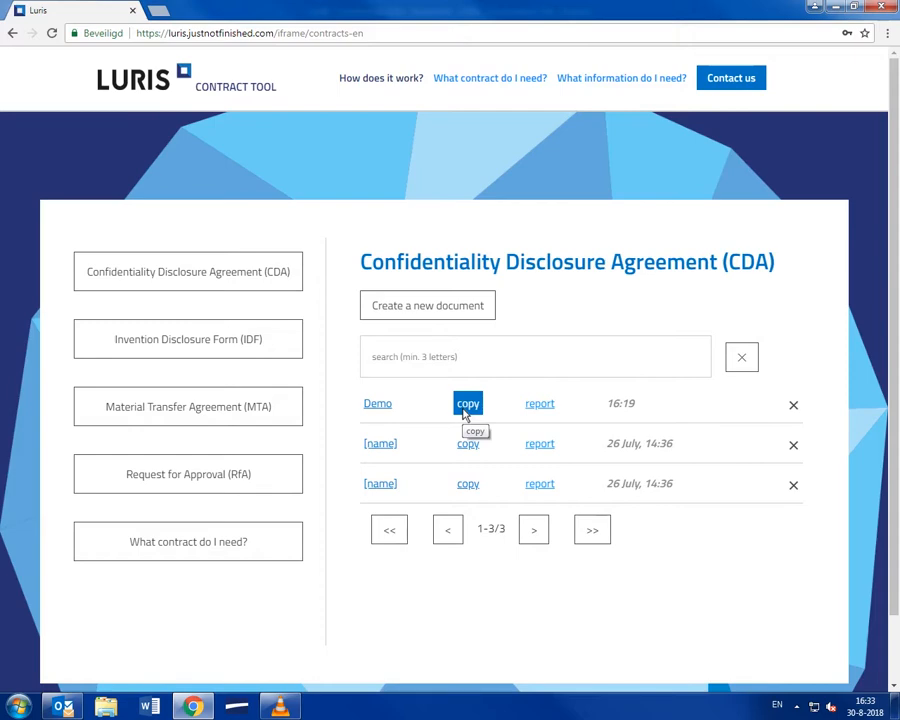
pyautogui.click(463, 368)
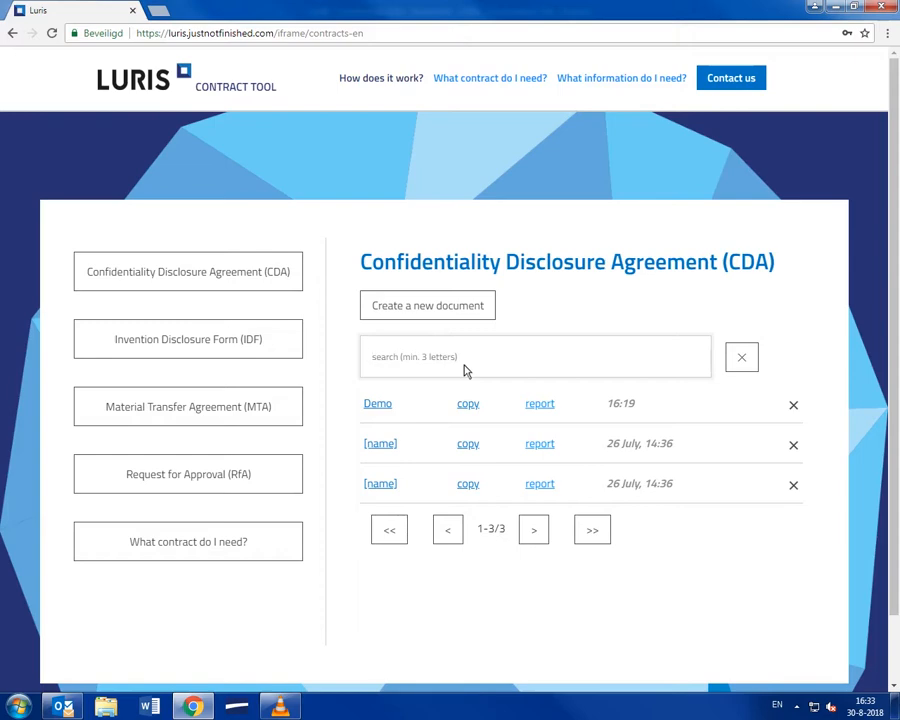
pyautogui.write('Demo')
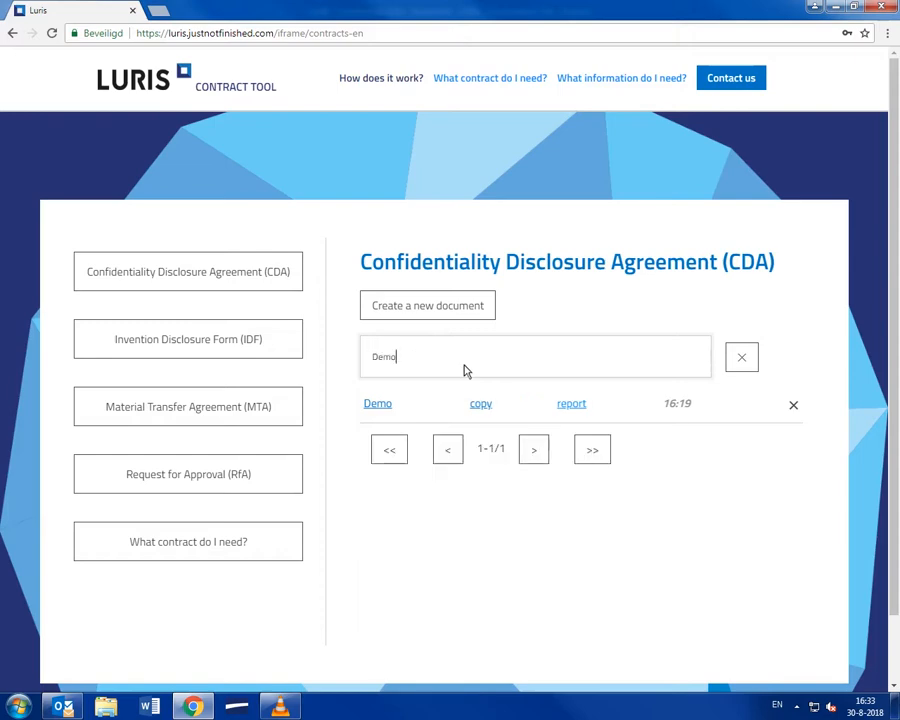
pyautogui.press('BackSpace')
pyautogui.press('BackSpace')
pyautogui.press('BackSpace')
pyautogui.press('BackSpace')
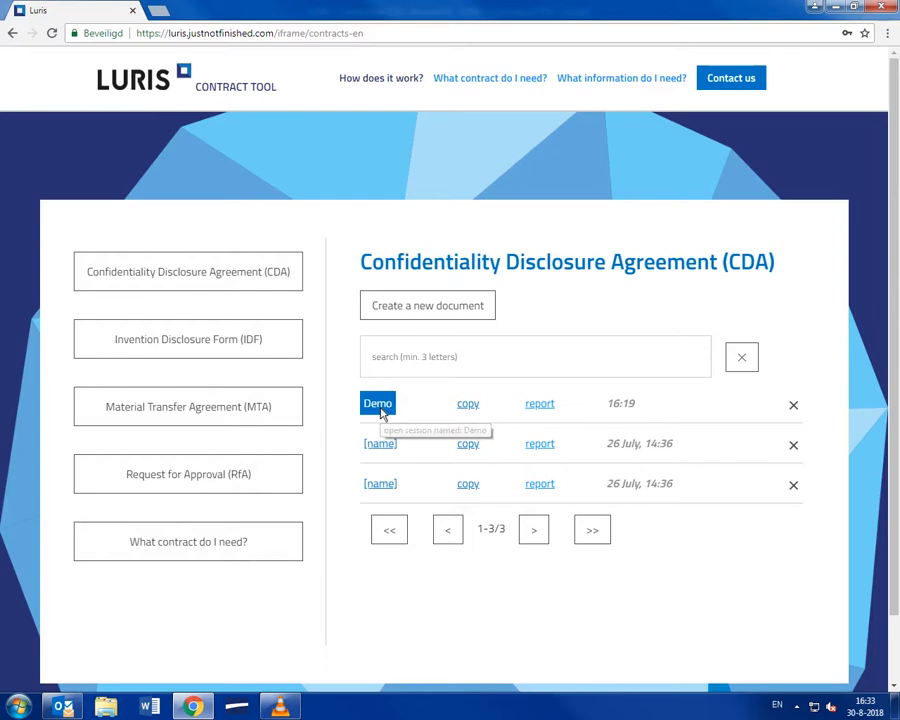
# Step: Open the saved Demo CDA session and keep CML as its Department
pyautogui.click(378, 404)
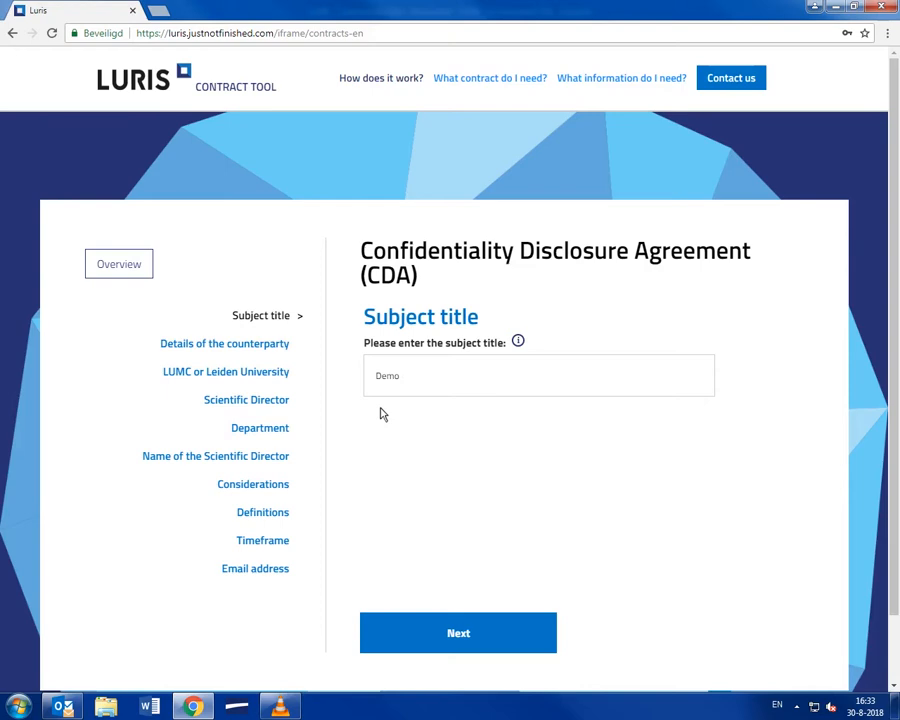
pyautogui.click(288, 430)
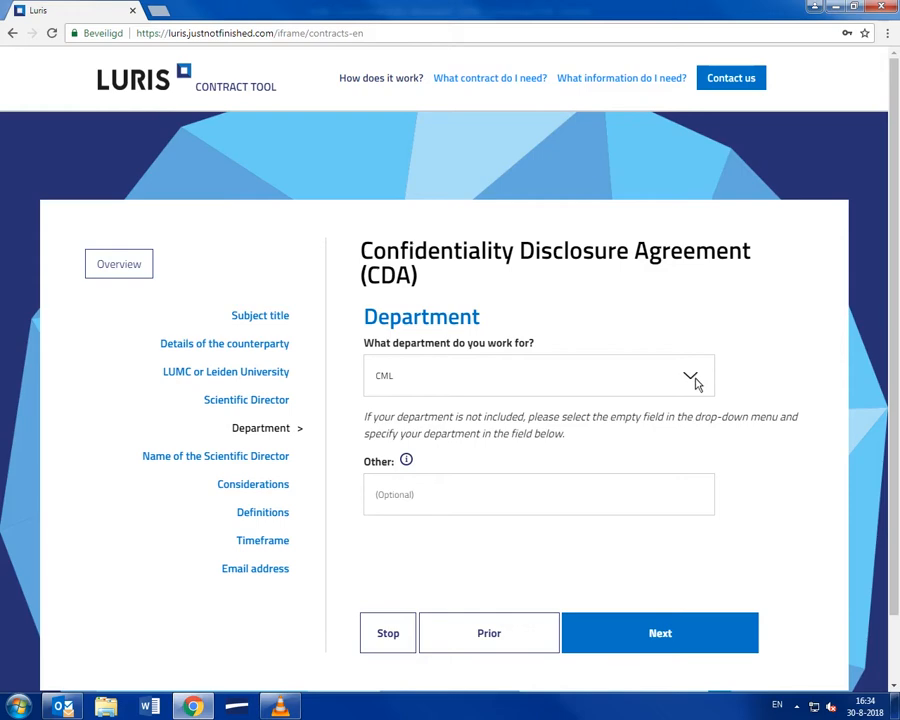
pyautogui.click(693, 381)
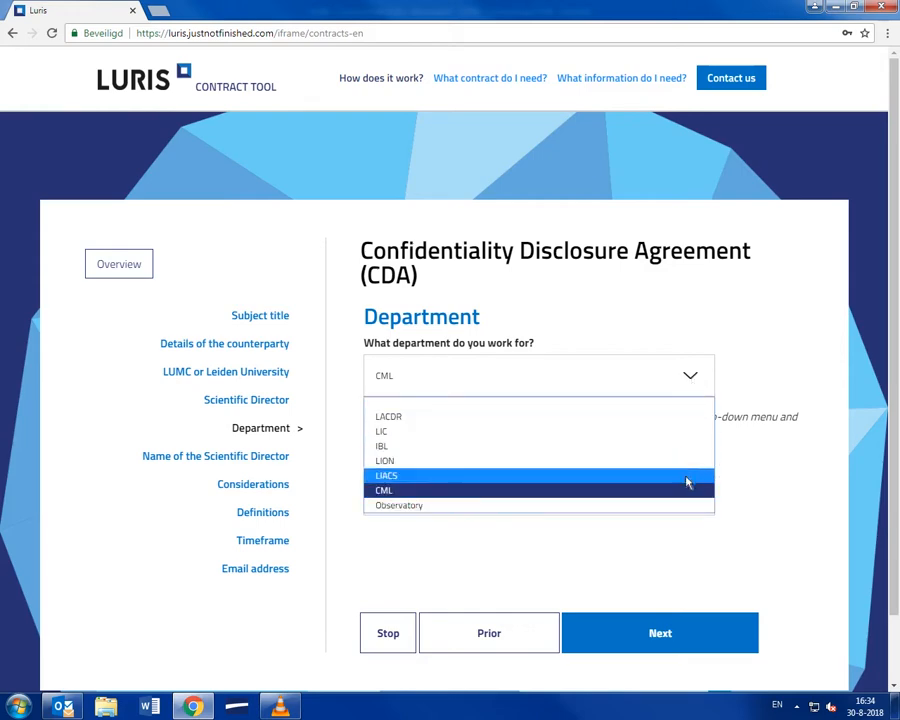
pyautogui.click(687, 491)
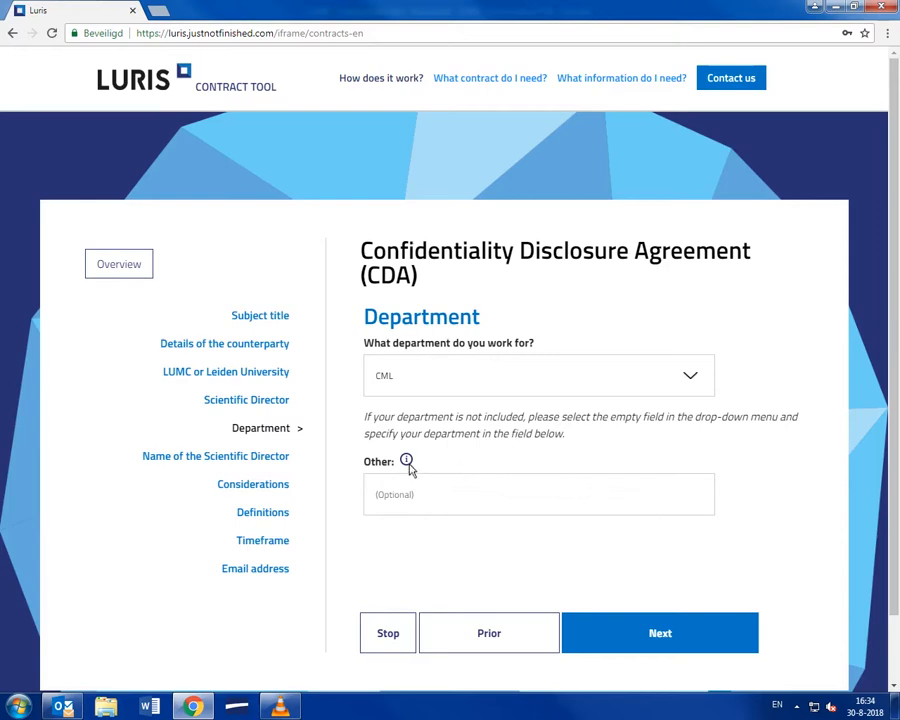
pyautogui.moveTo(408, 466)
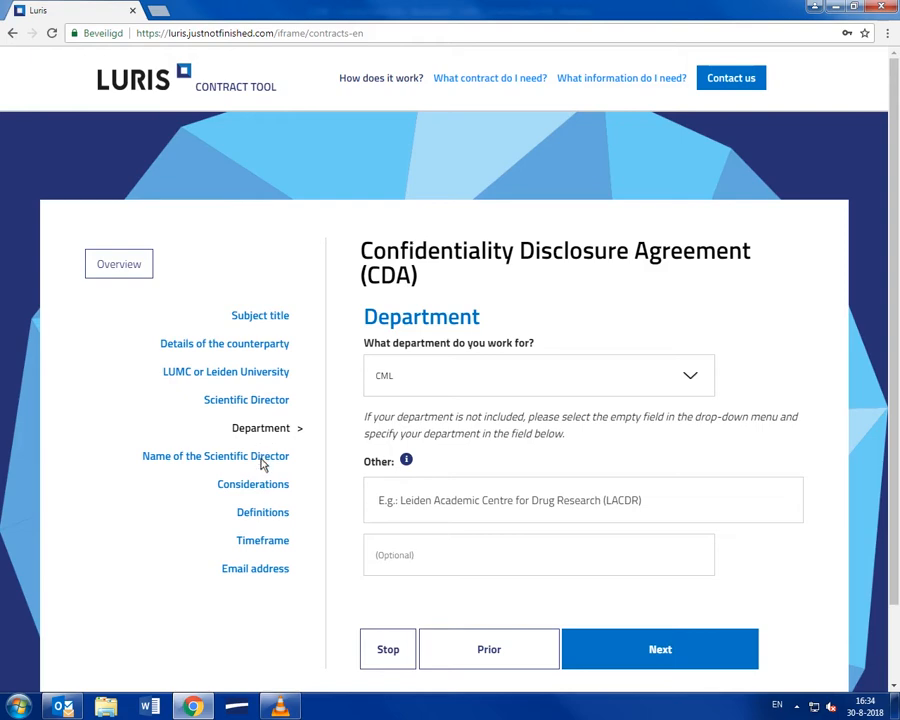
# Step: Review the Timeframe and 'LUMC or Leiden University' answers, ending at the Email address step
pyautogui.click(262, 542)
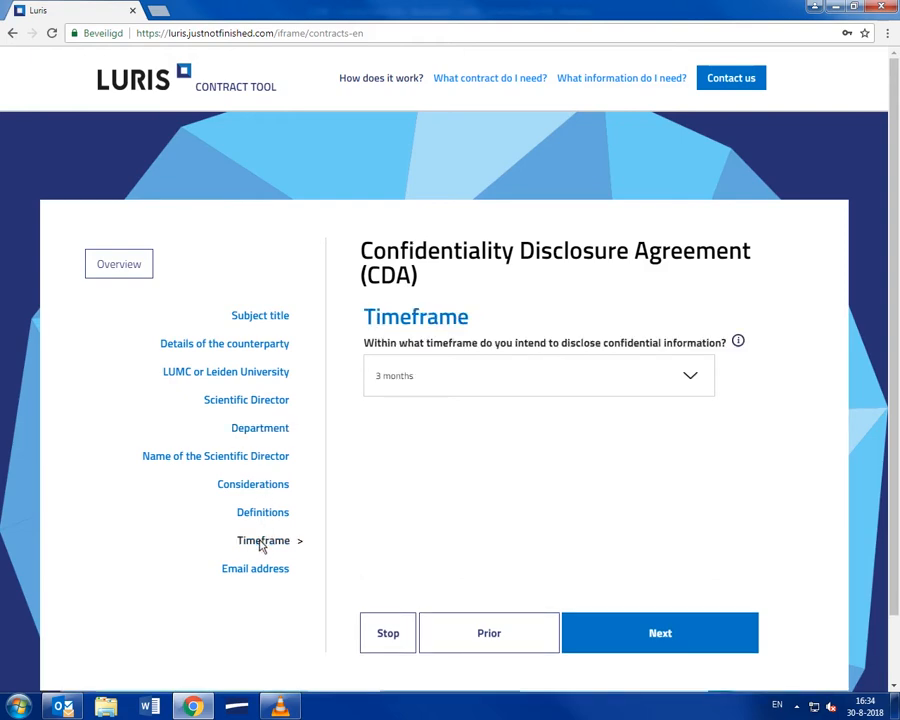
pyautogui.click(255, 374)
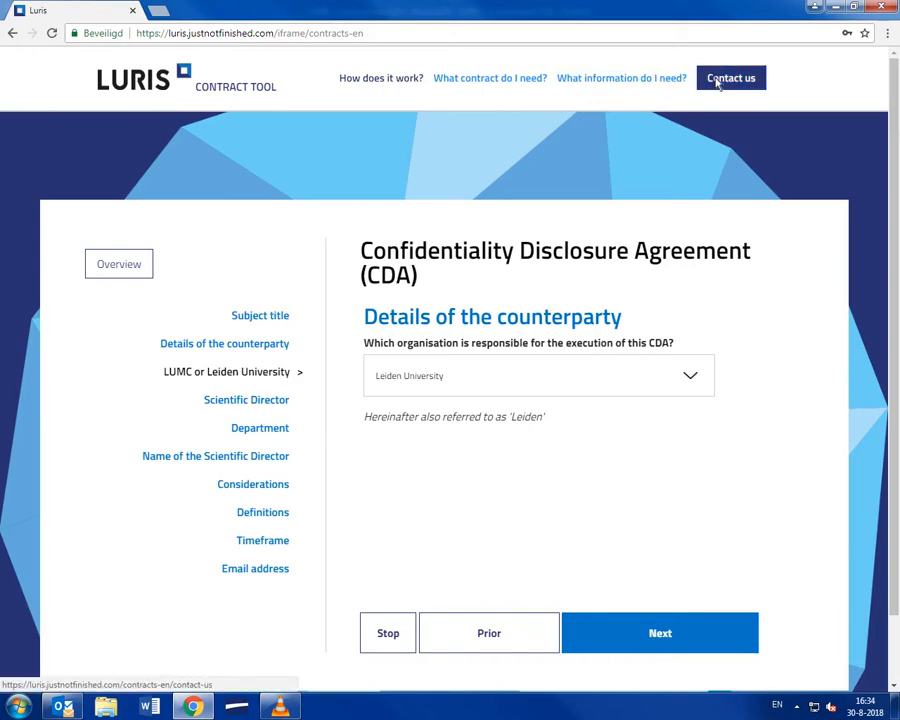
pyautogui.click(265, 571)
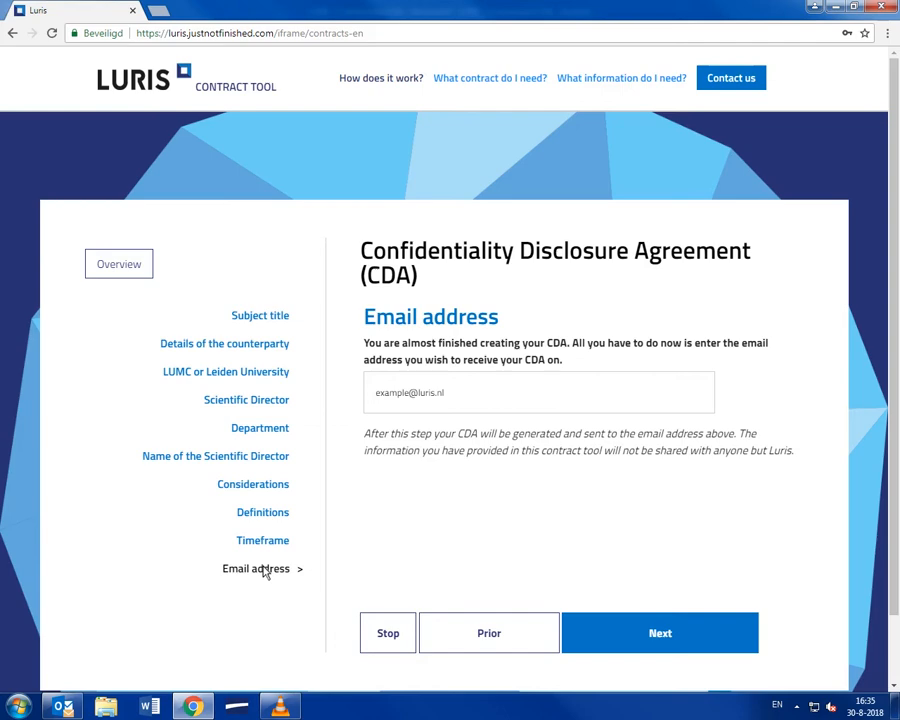
# Step: In Outlook, preview the attached five-page CDA PDF and scroll through its pages
pyautogui.click(64, 707)
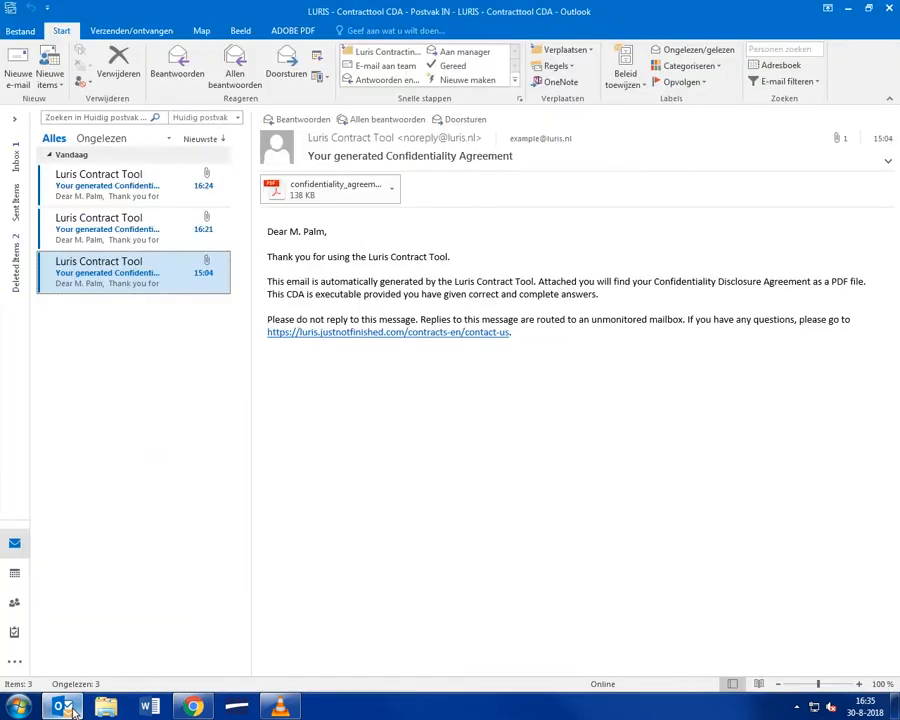
pyautogui.click(323, 202)
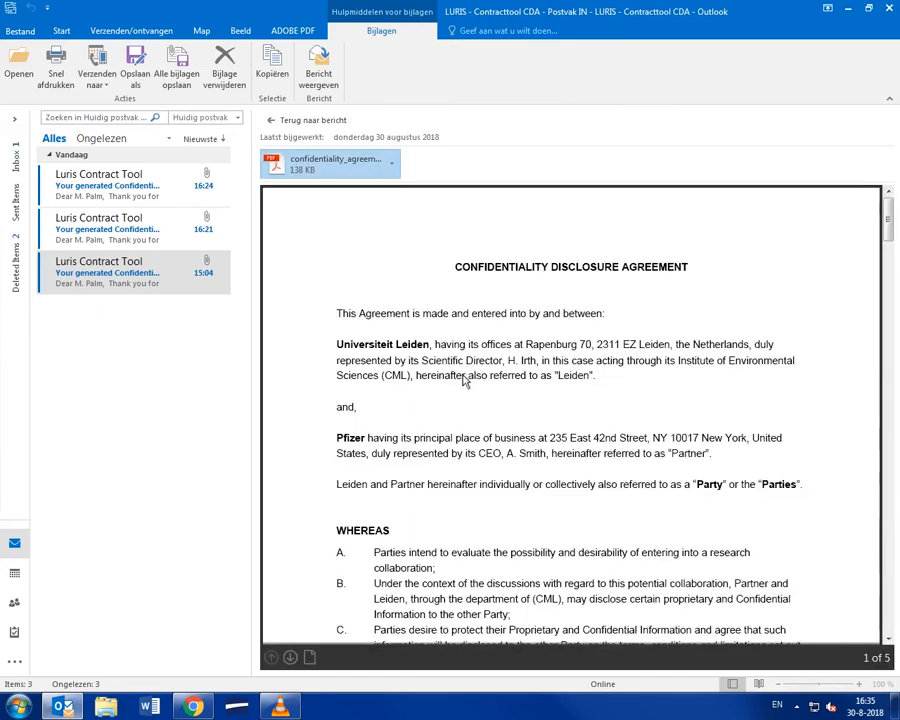
pyautogui.scroll(-20, 463, 380)
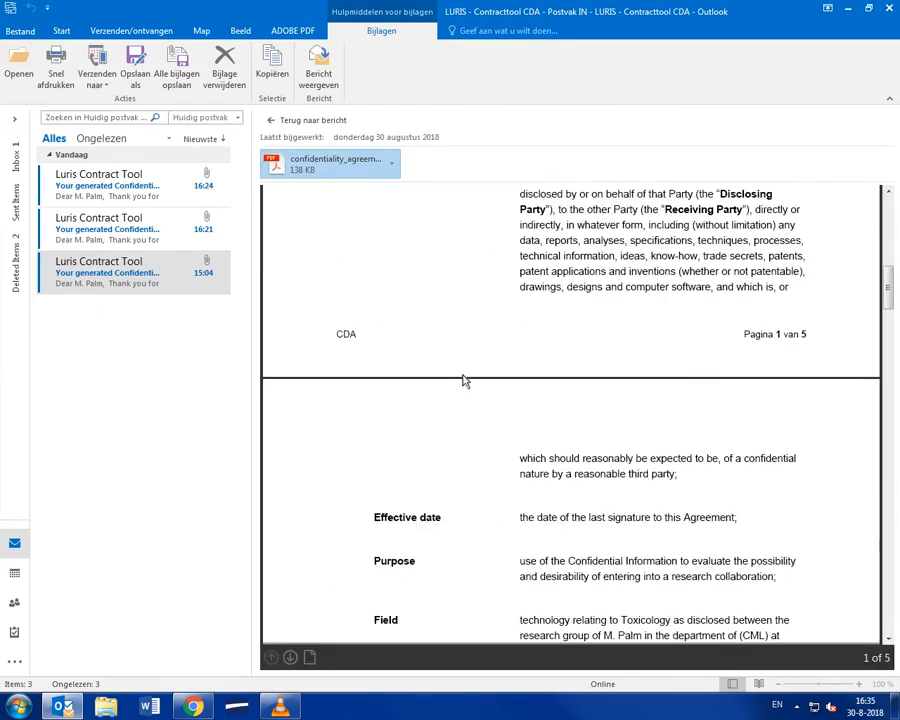
pyautogui.scroll(-20, 463, 380)
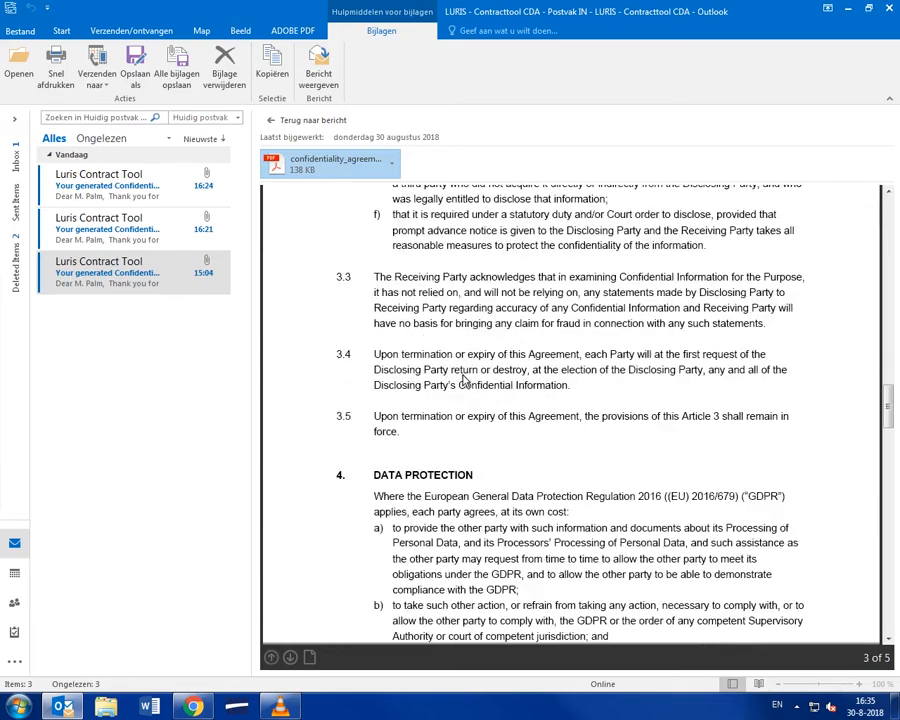
pyautogui.scroll(-5, 463, 380)
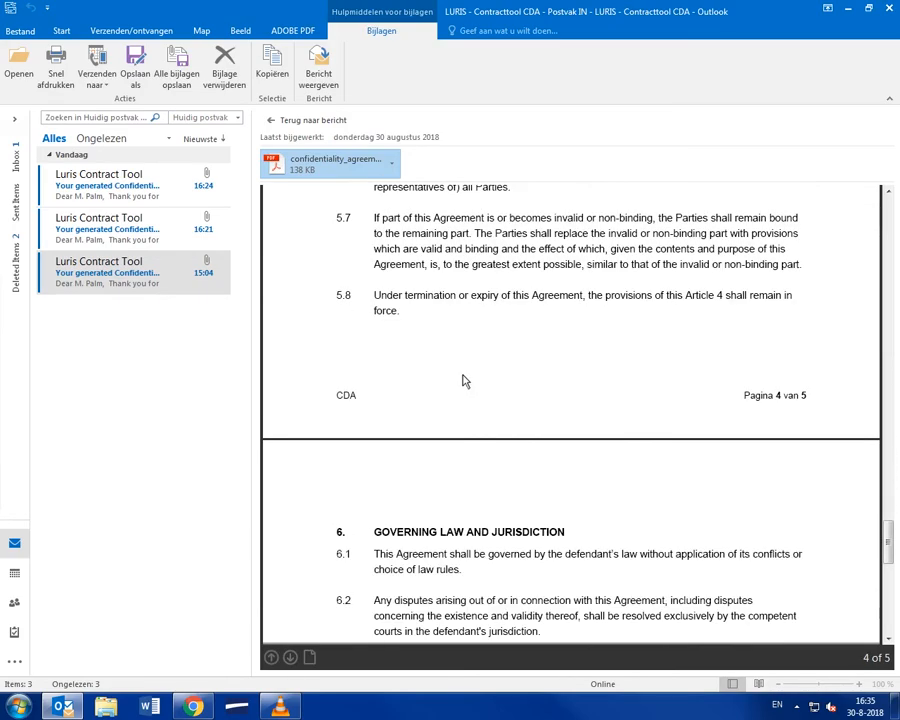